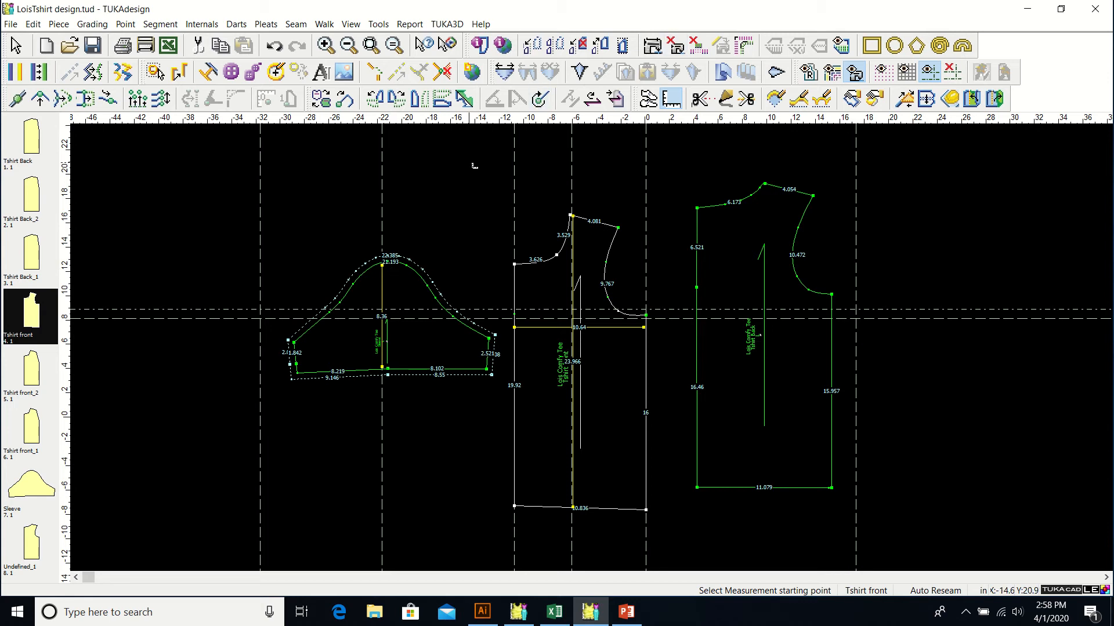
# - Delete the seam from the sleeve piece and move the sleeve slightly up towards the front piece
pyautogui.click(16, 45)
pyautogui.click(354, 290)
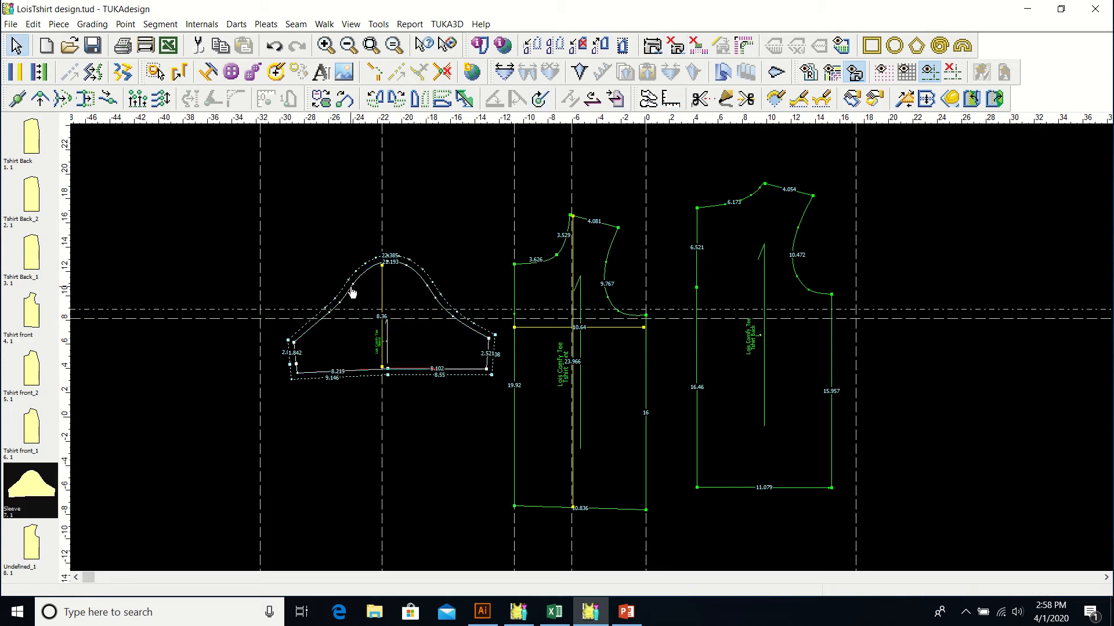
pyautogui.click(675, 46)
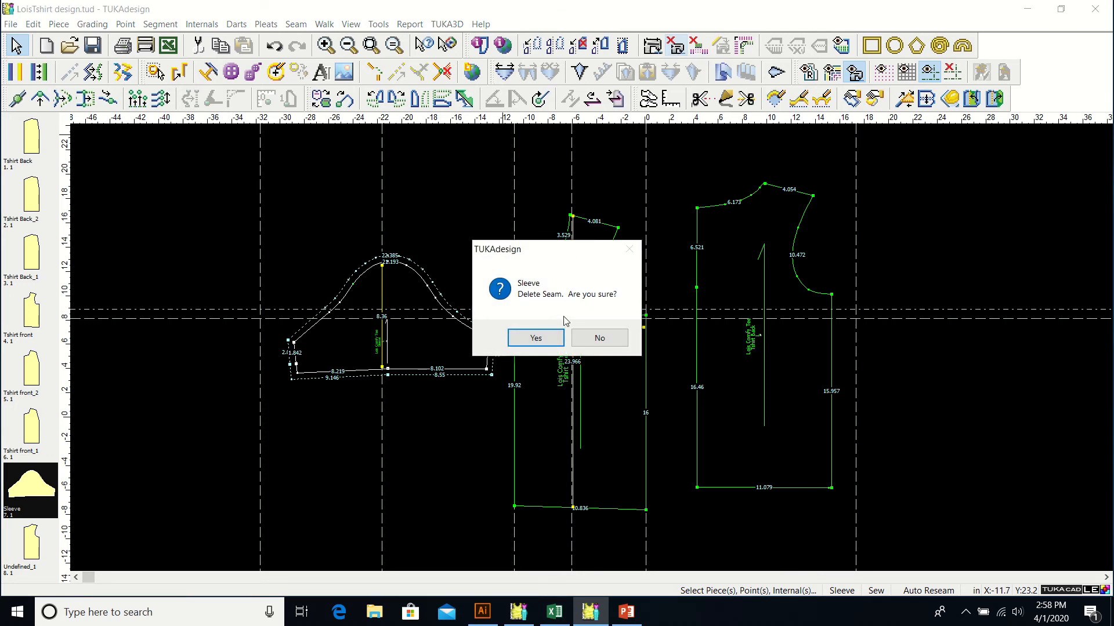
pyautogui.click(549, 338)
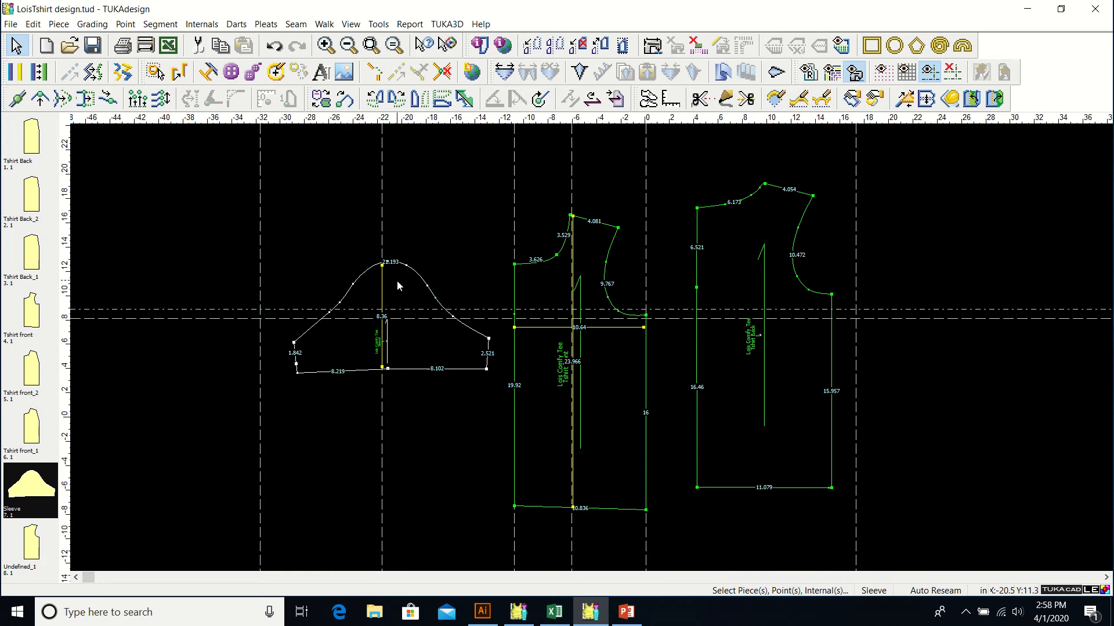
pyautogui.moveTo(392, 262); pyautogui.dragTo(415, 254)
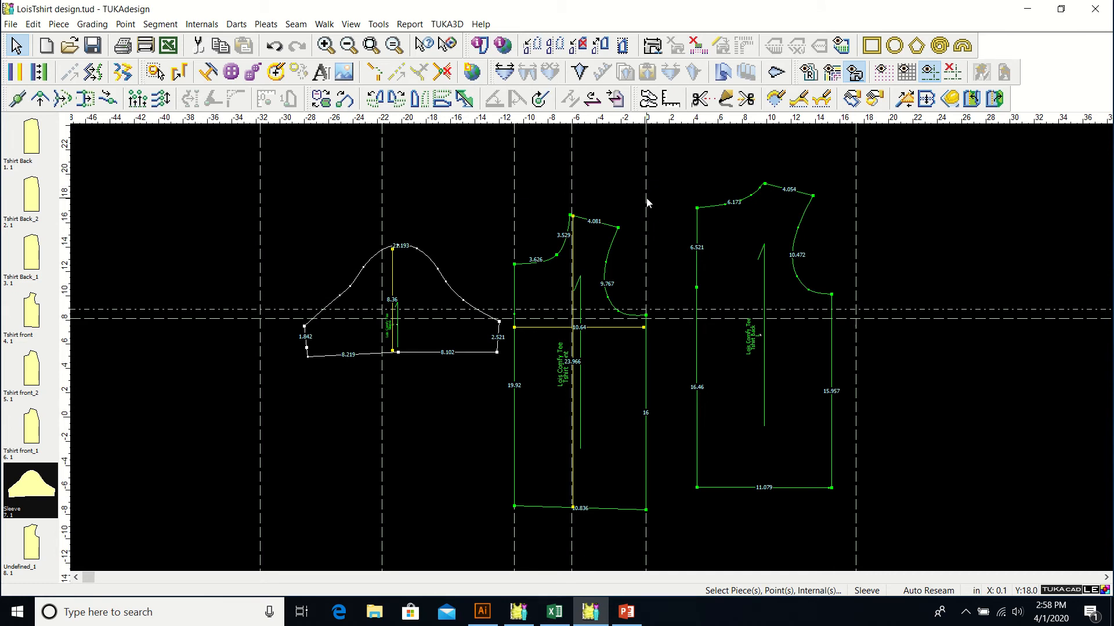
# - Measure the front piece's armhole from shoulder tip to underarm and add it as a positive Compare Length entry
pyautogui.press('m')
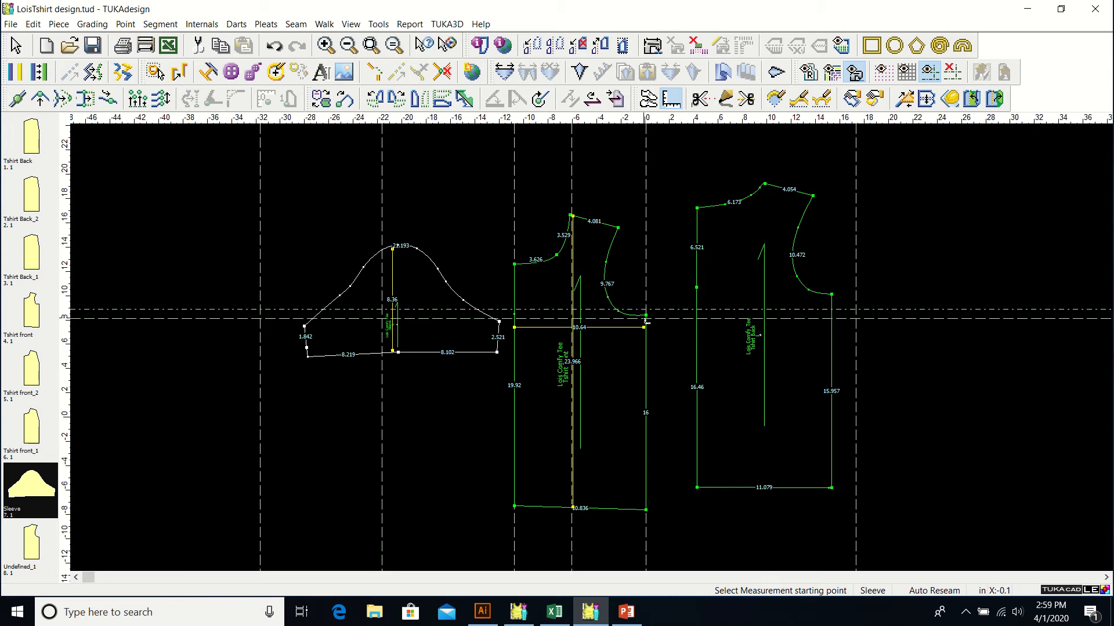
pyautogui.click(619, 229)
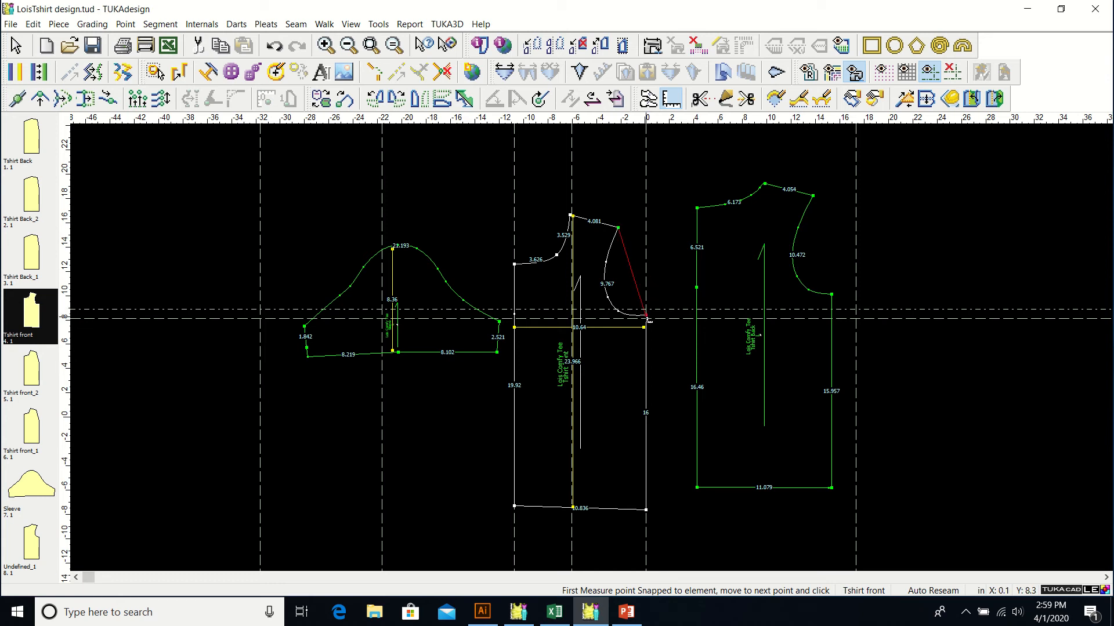
pyautogui.click(648, 317)
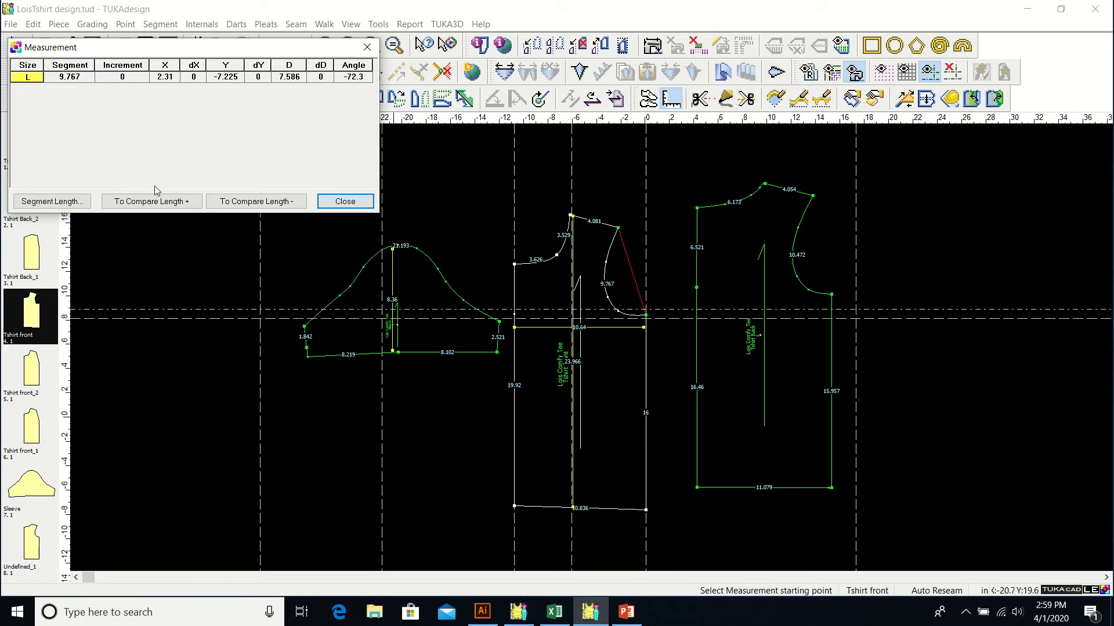
pyautogui.click(155, 203)
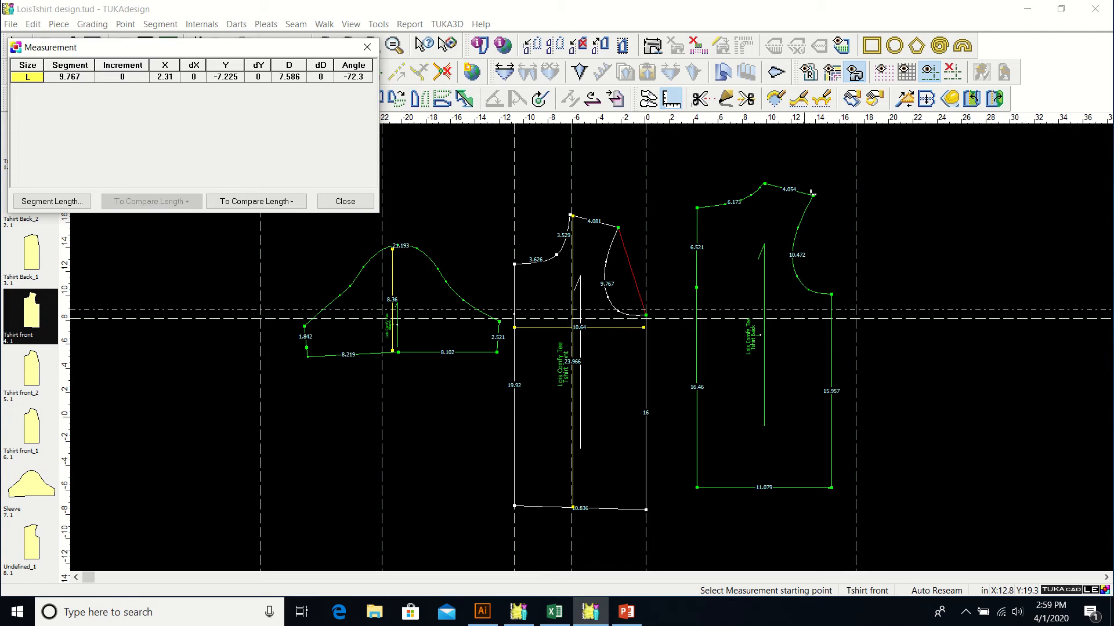
# - Measure the back piece's armhole from shoulder tip to underarm and add it as a positive Compare Length entry
pyautogui.click(812, 195)
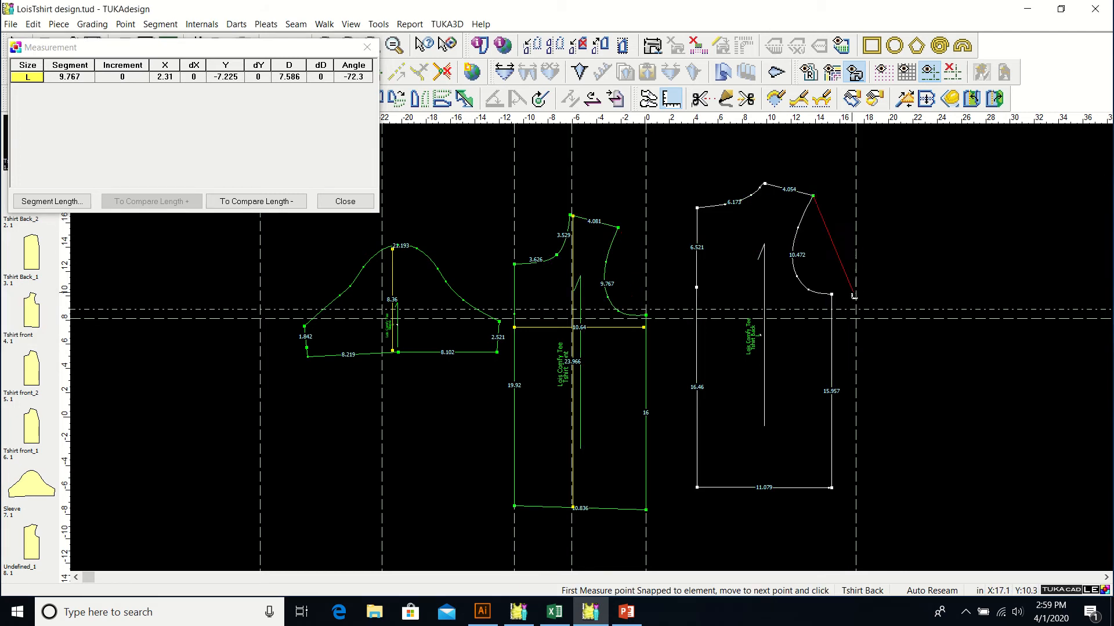
pyautogui.click(832, 296)
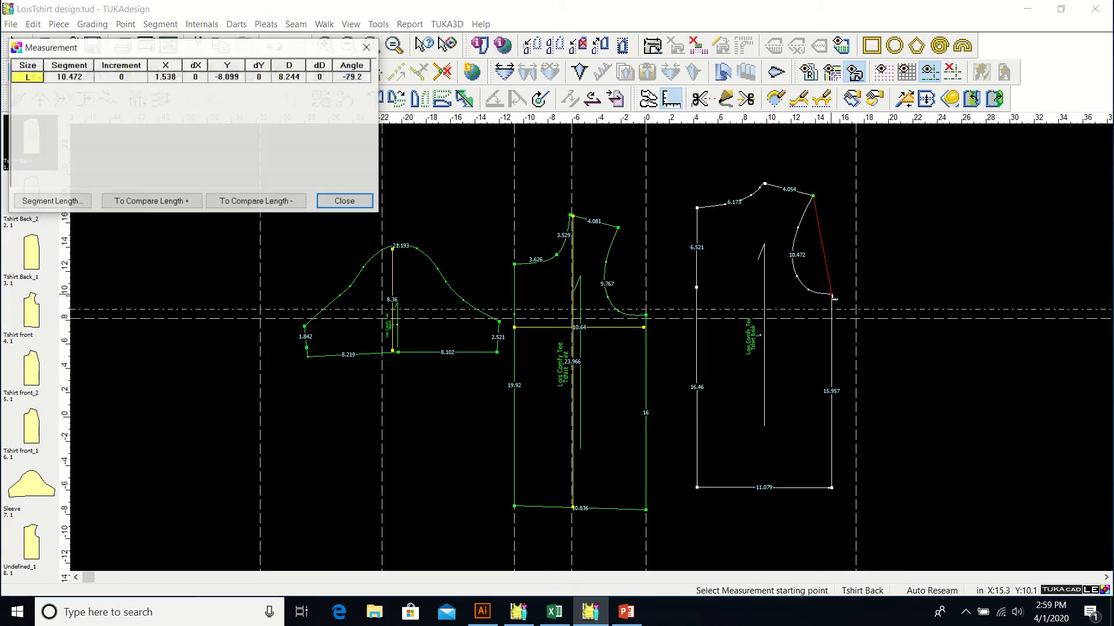
pyautogui.click(173, 203)
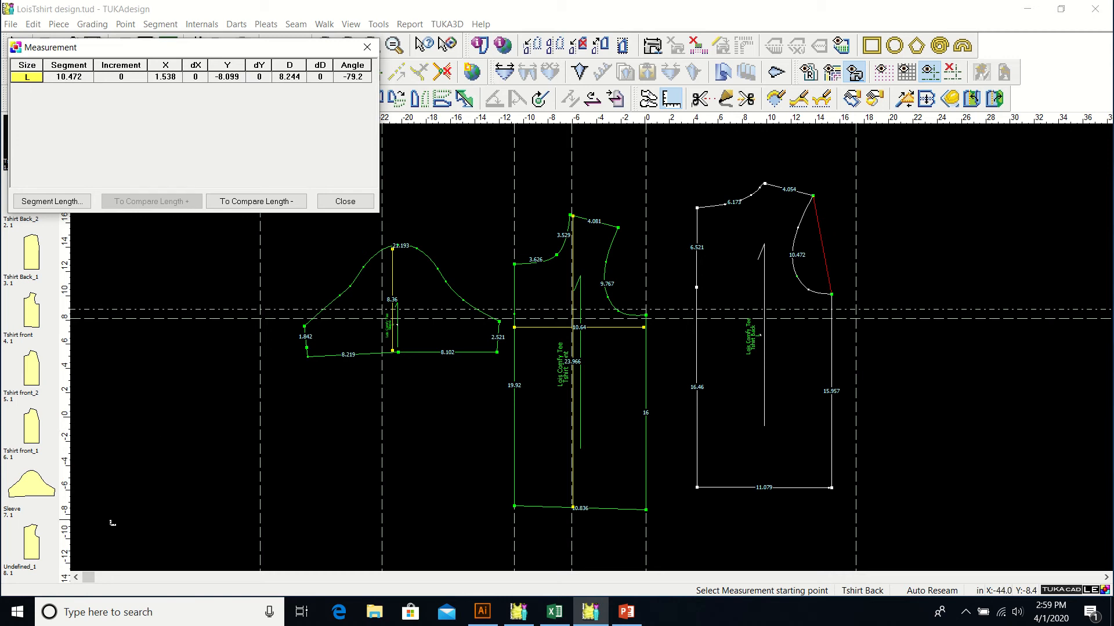
pyautogui.click(341, 201)
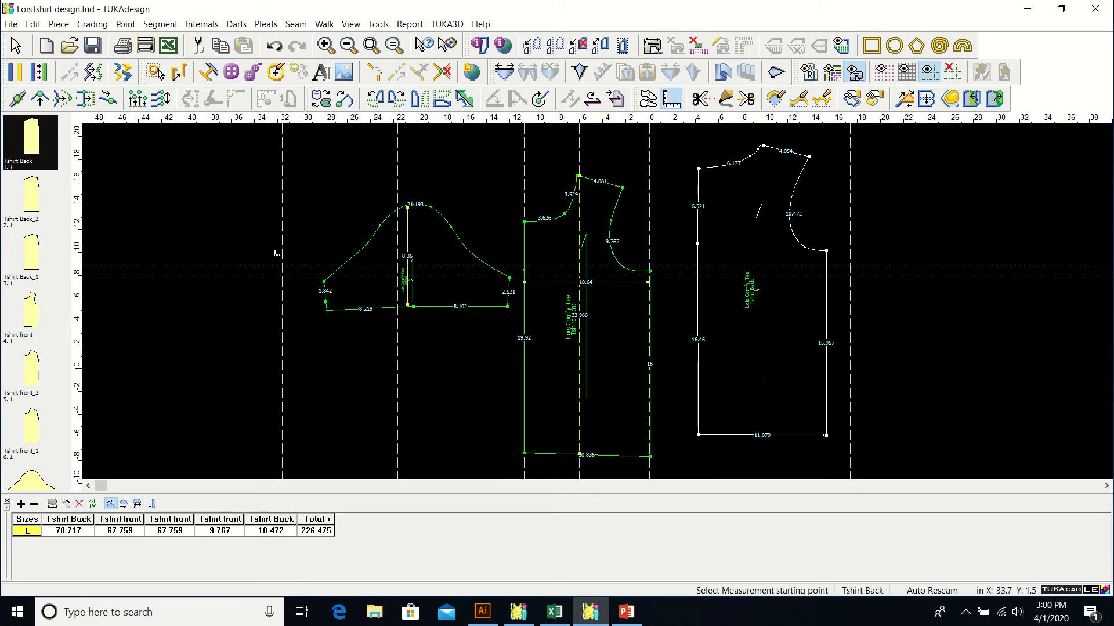
# - Clear all stored measurements from the Compare Length table
pyautogui.click(160, 25)
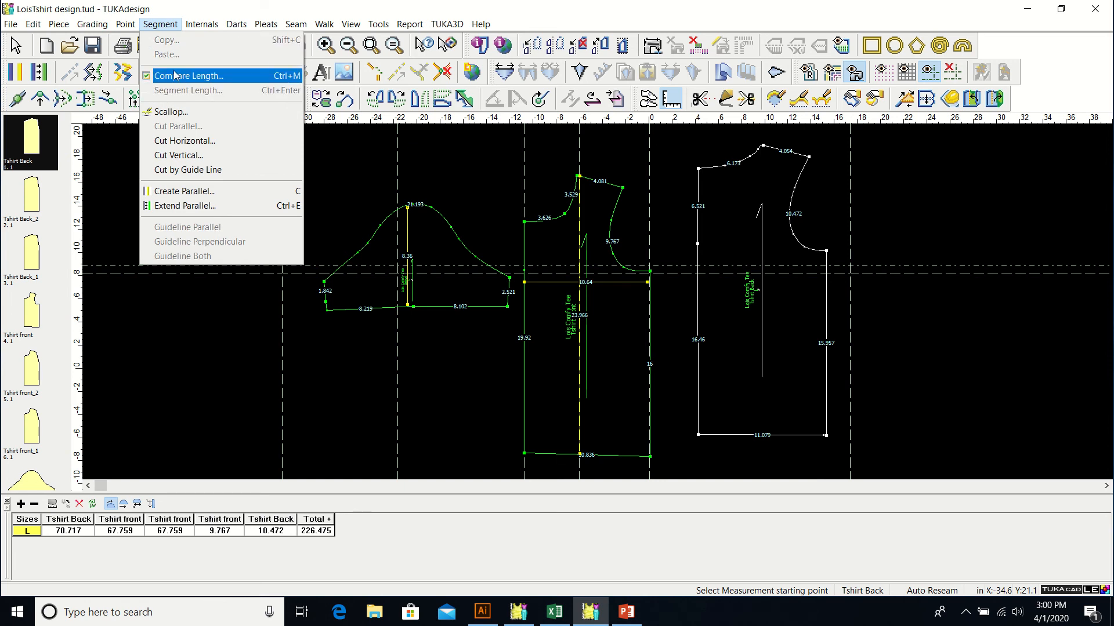
pyautogui.click(161, 27)
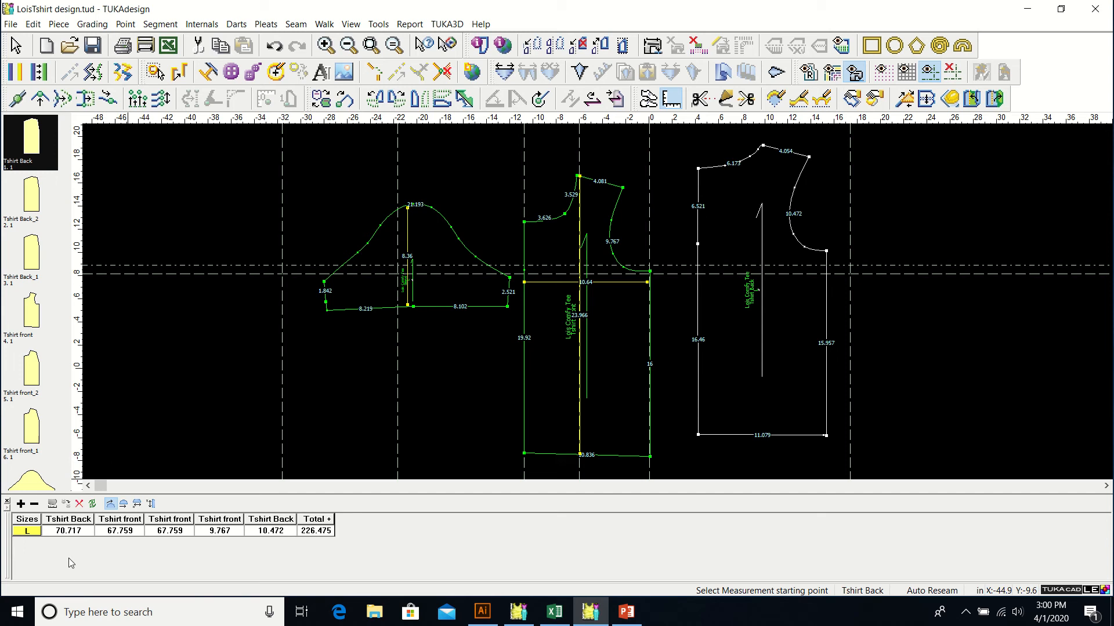
pyautogui.click(80, 503)
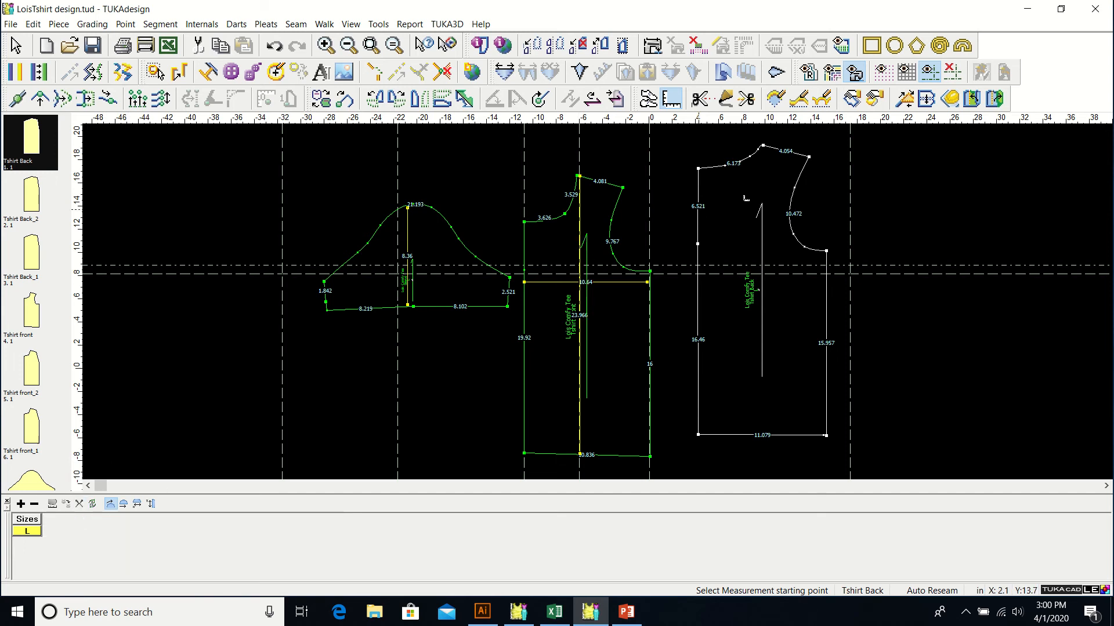
# - Measure the front armhole between shoulder tip and underarm and add its length to the positive side of the emptied comparison
pyautogui.click(625, 188)
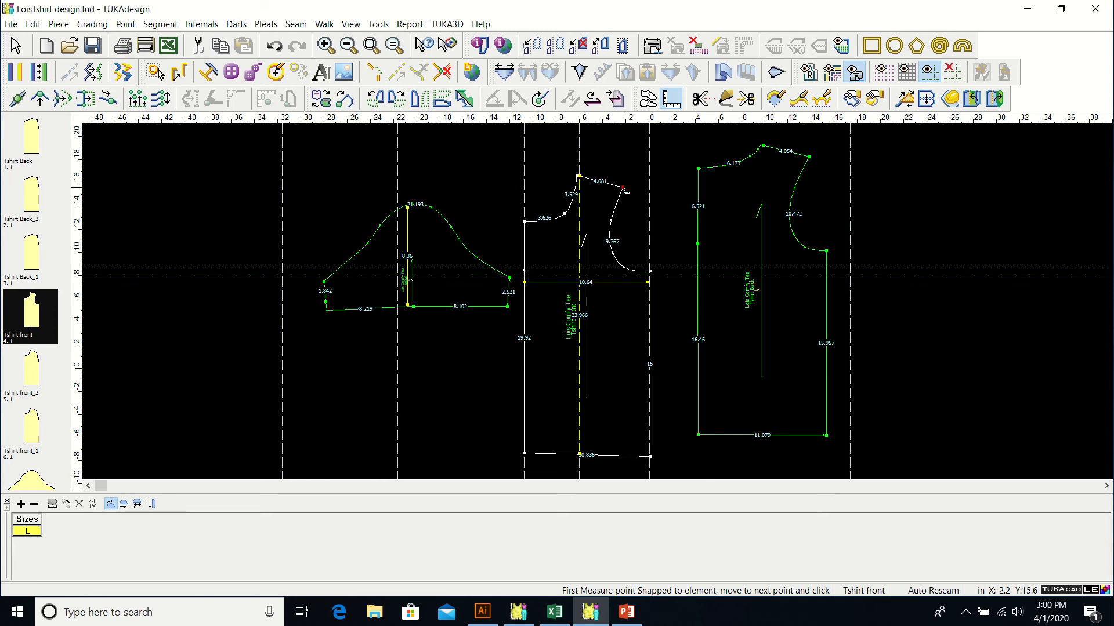
pyautogui.click(650, 271)
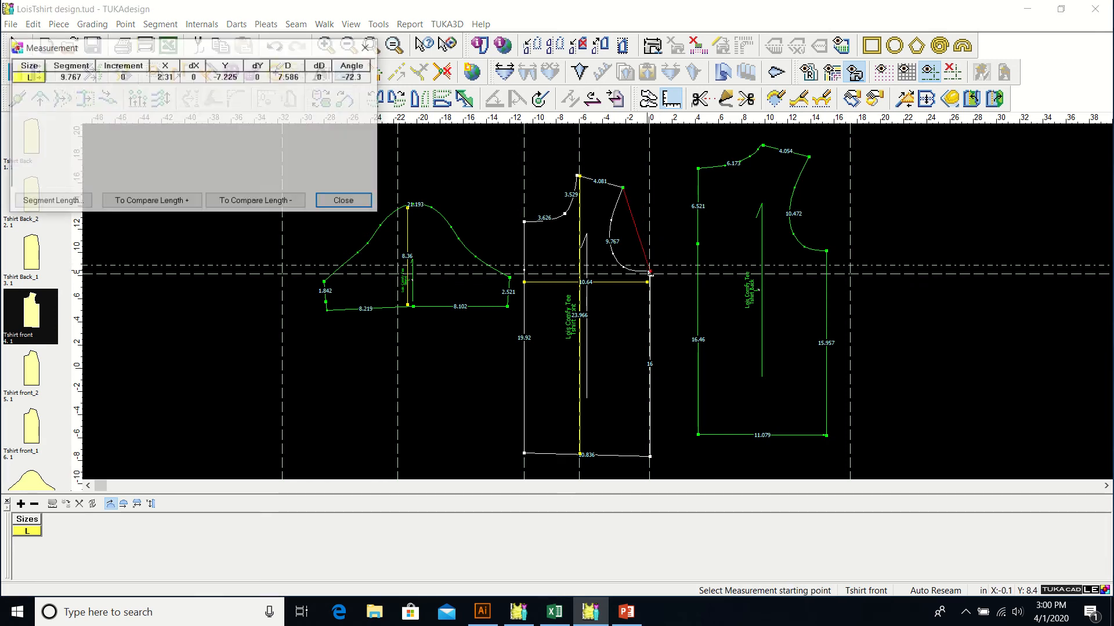
pyautogui.click(144, 201)
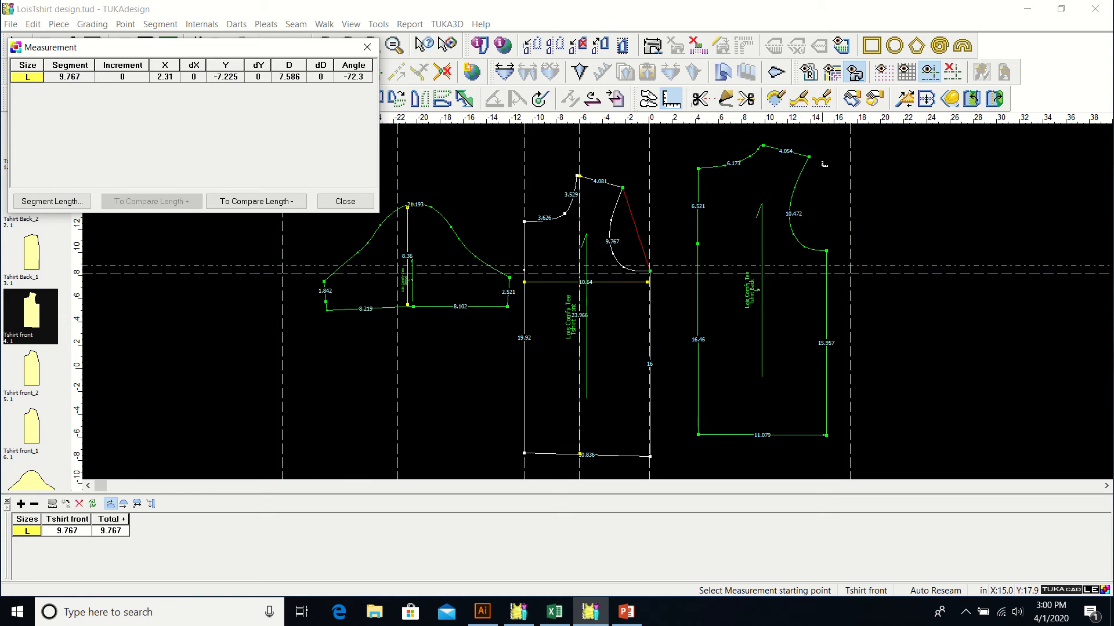
# - Measure the back armhole between shoulder tip and underarm and add its length to the positive side of the comparison
pyautogui.click(809, 156)
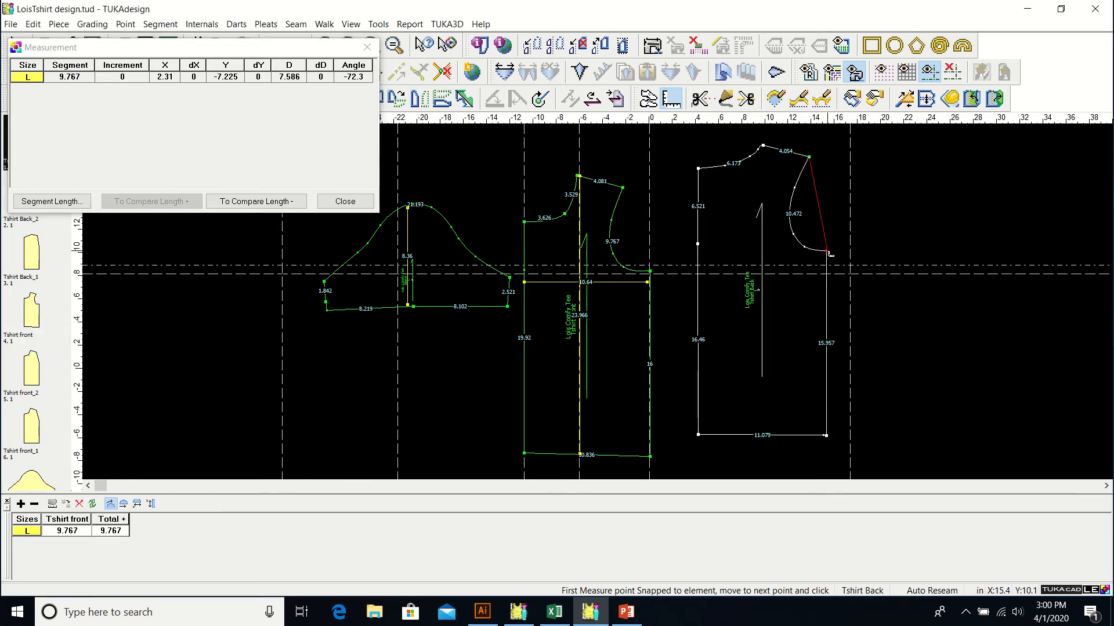
pyautogui.click(826, 251)
pyautogui.click(133, 203)
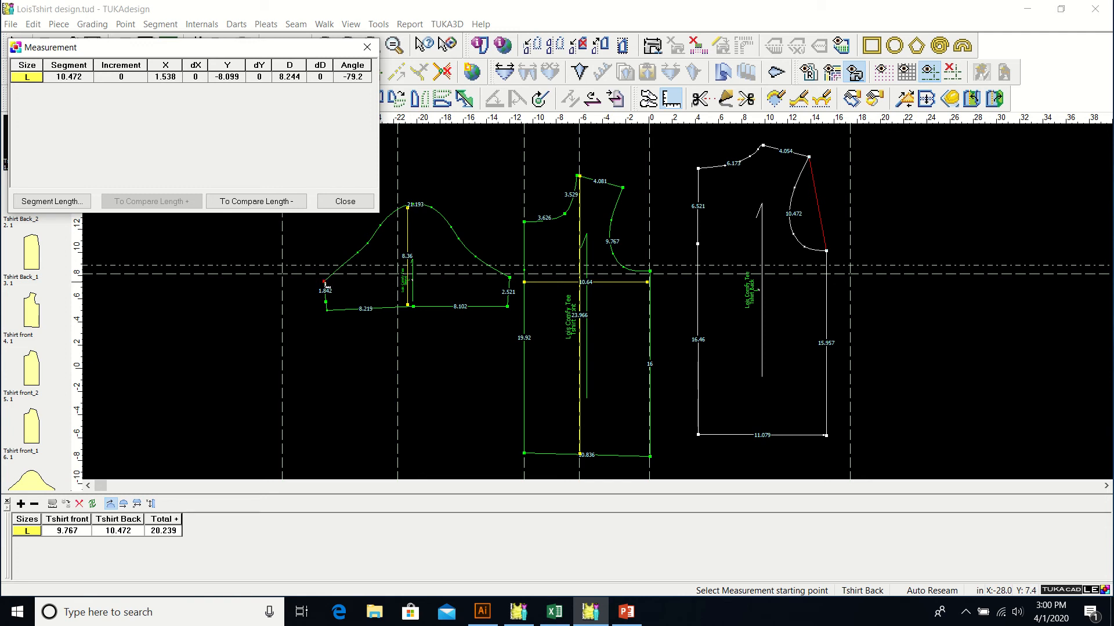
# - Measure the sleeve cap curve from one underarm point to the other without adding it to the comparison
pyautogui.click(325, 283)
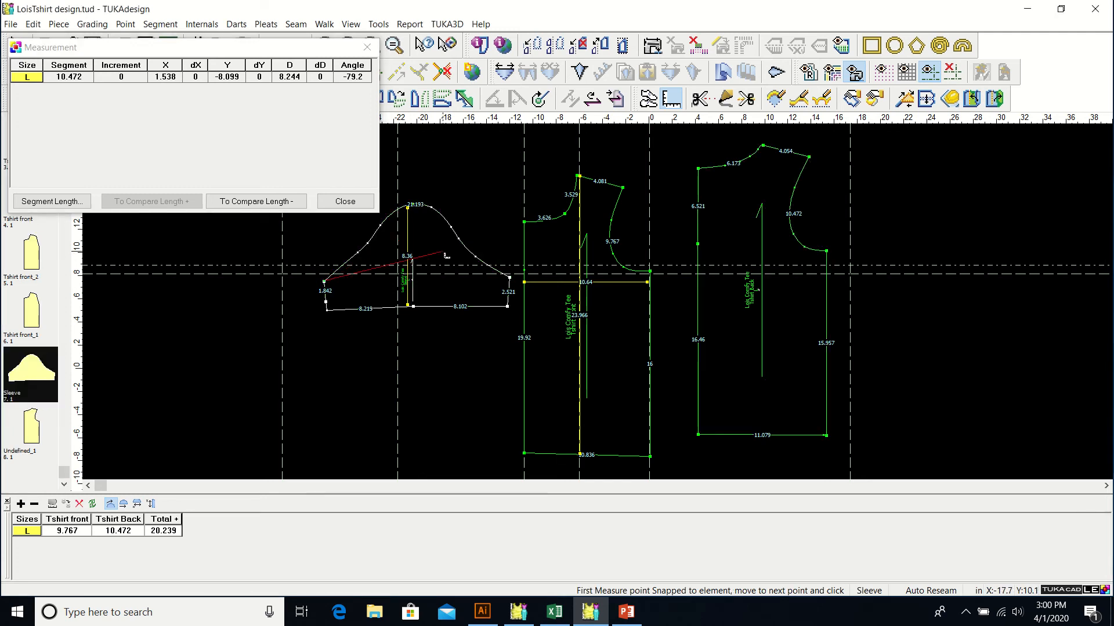
pyautogui.click(510, 279)
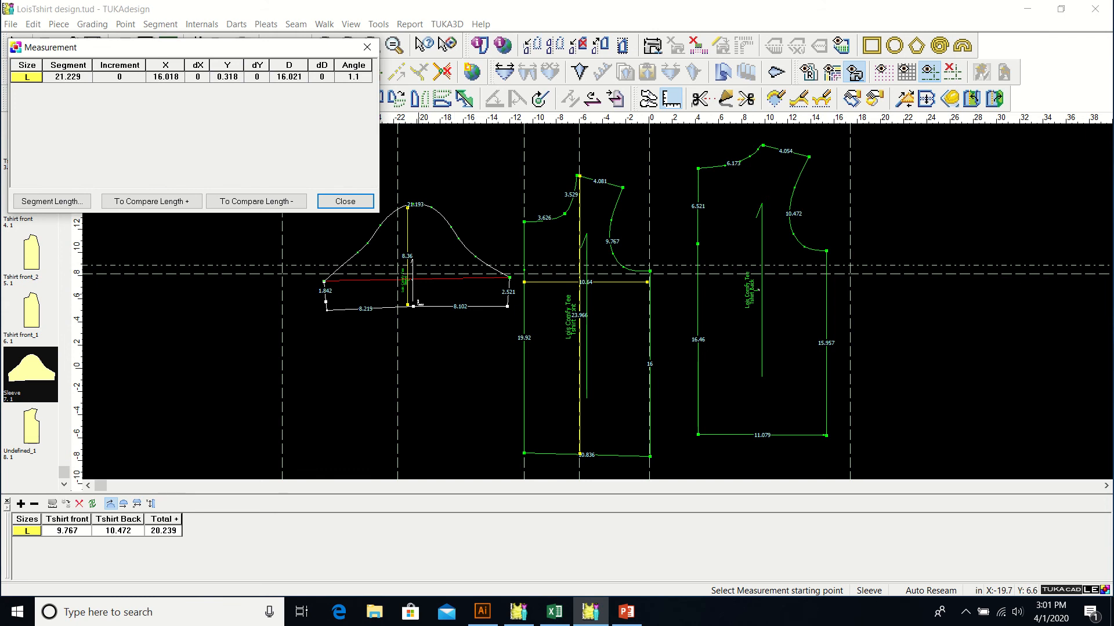
pyautogui.click(346, 202)
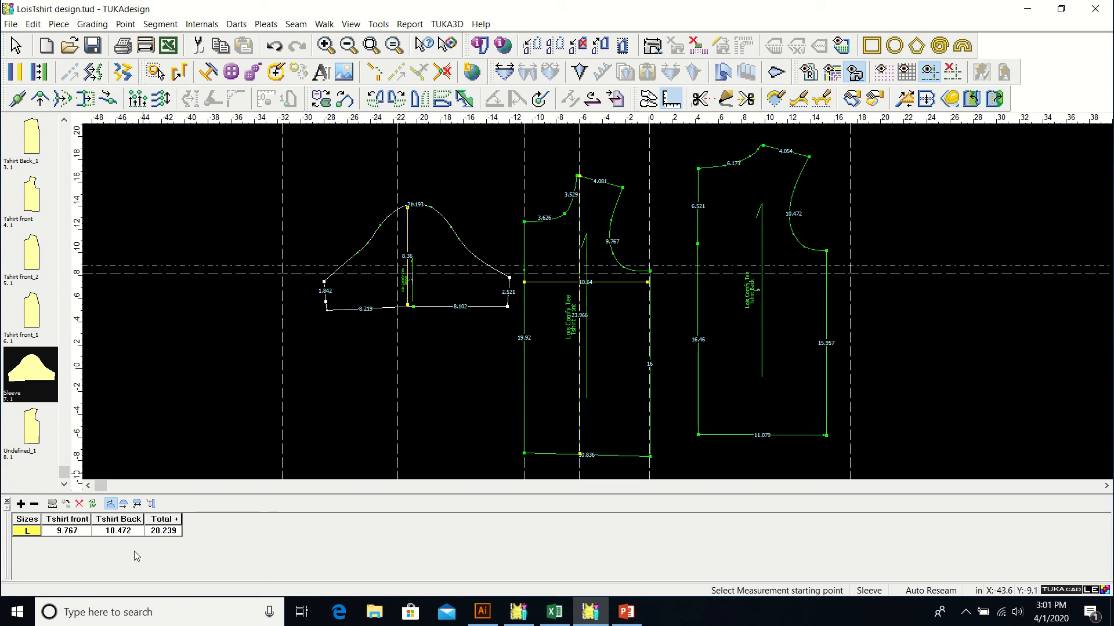
pyautogui.click(806, 168)
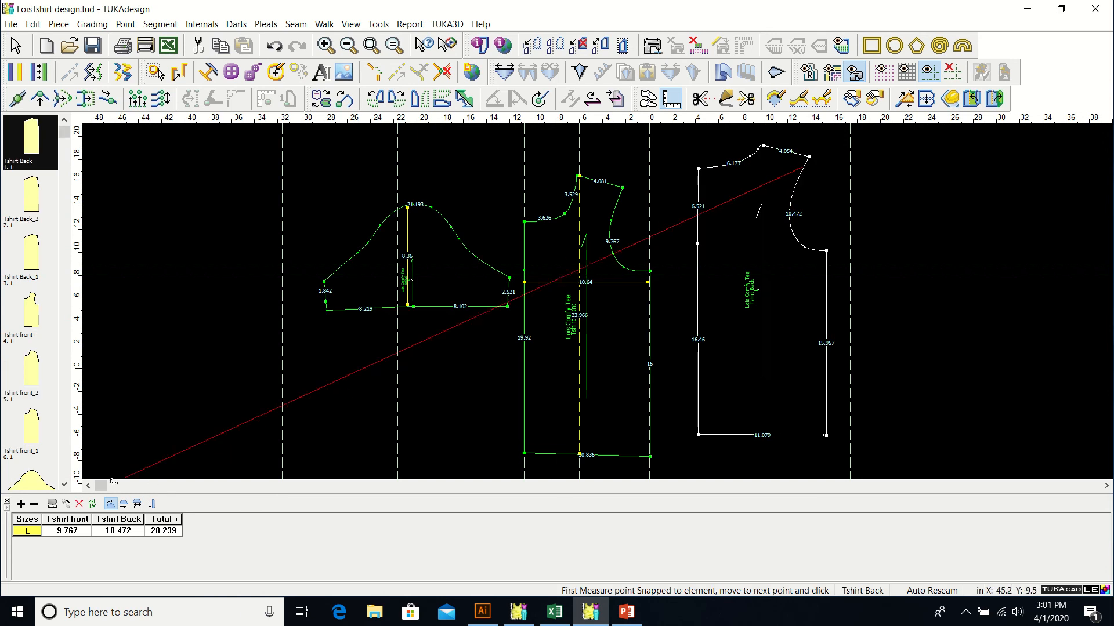
pyautogui.click(810, 157)
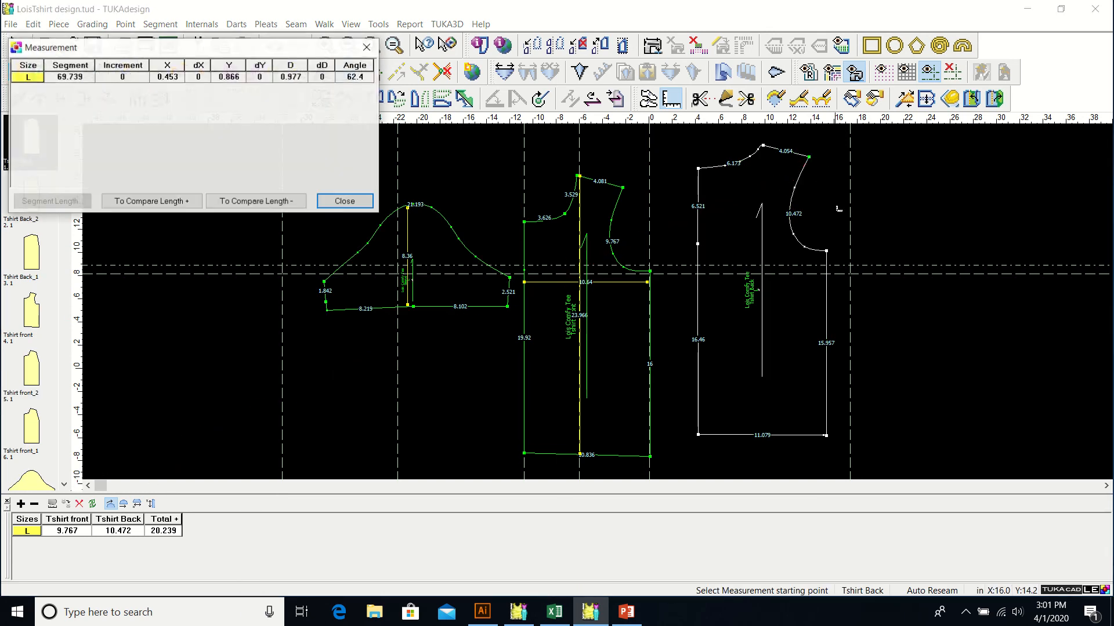
pyautogui.click(342, 201)
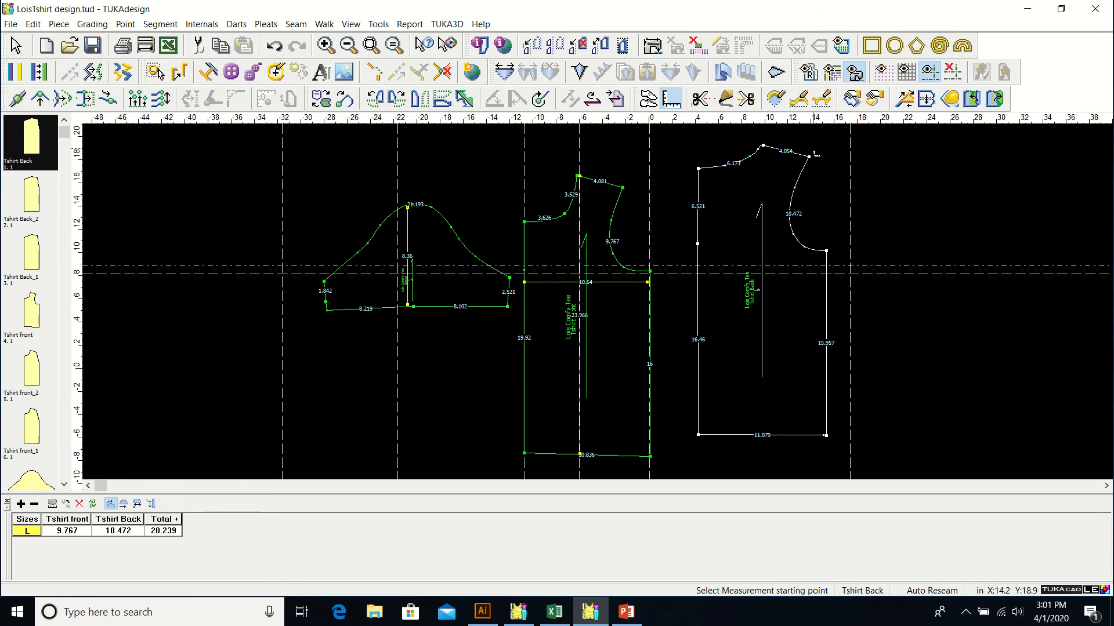
# - Try twice to add the measured back armhole, from shoulder tip to underarm, directly through the Compare Length table
pyautogui.click(810, 159)
pyautogui.click(827, 253)
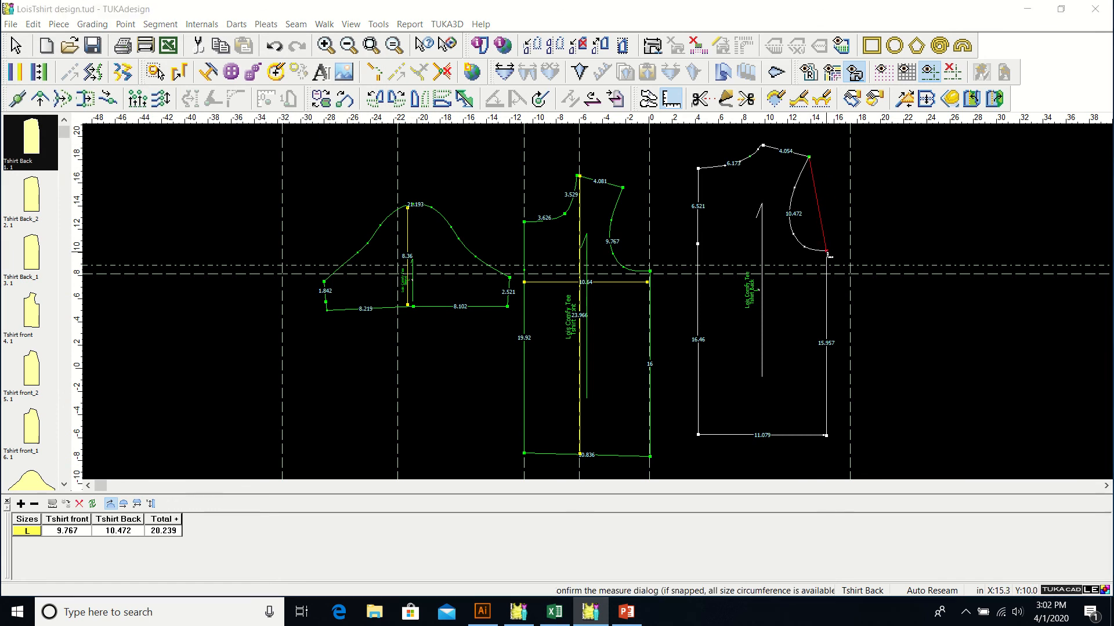
pyautogui.click(20, 504)
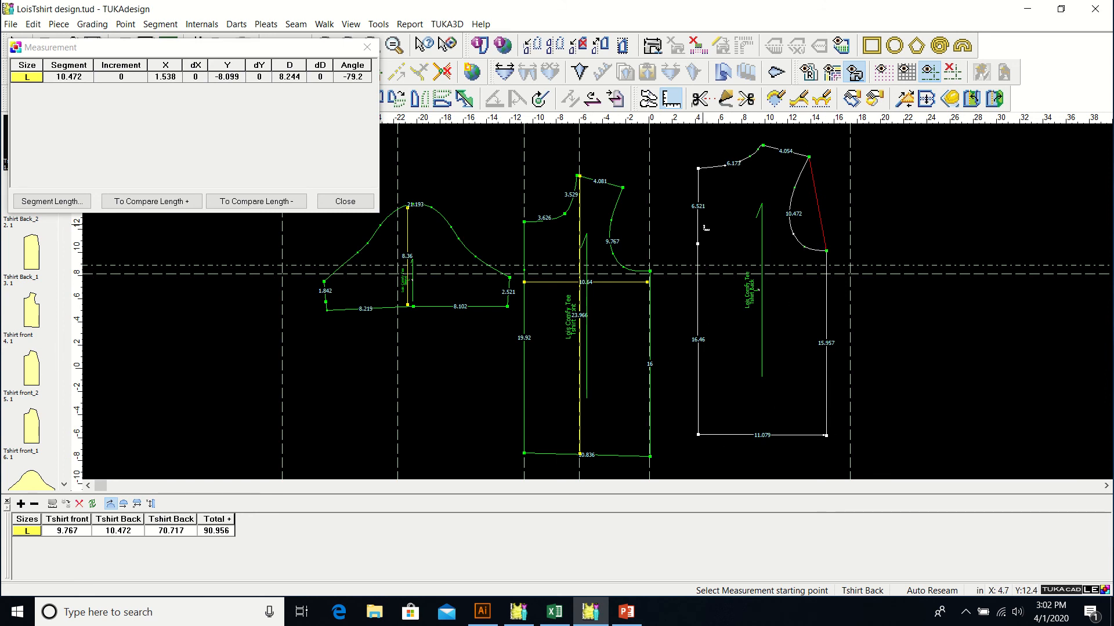
pyautogui.click(345, 201)
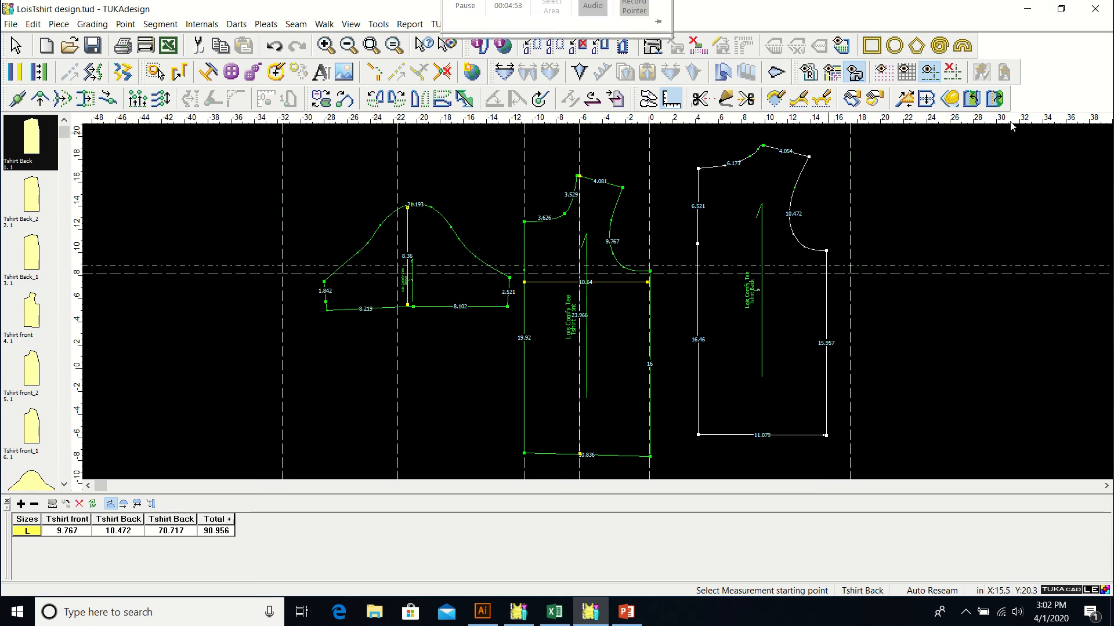
pyautogui.click(809, 157)
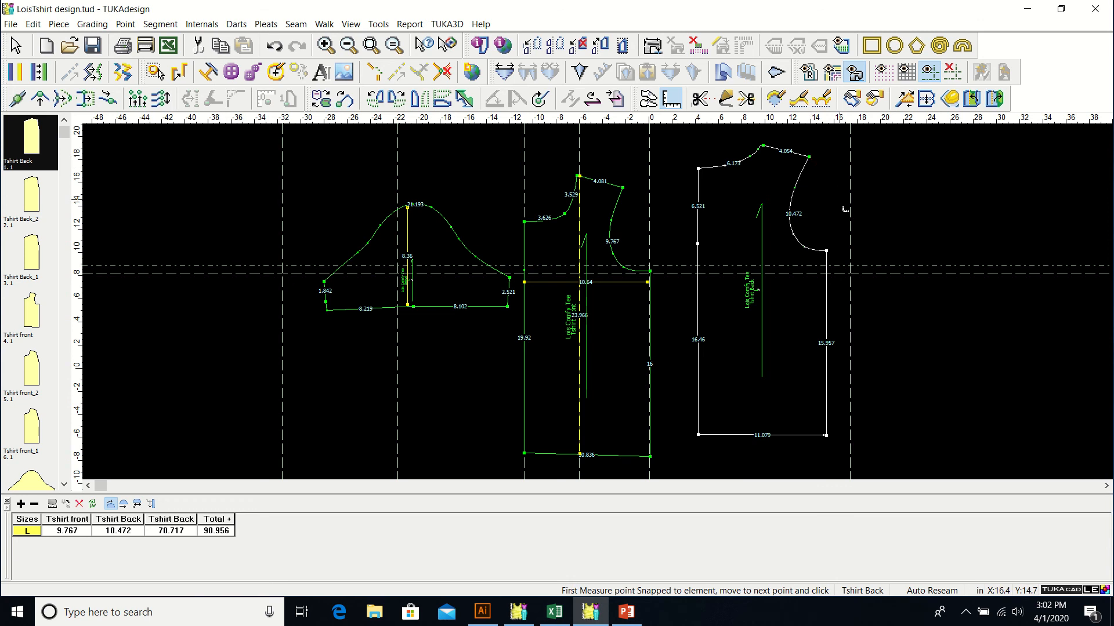
pyautogui.click(827, 251)
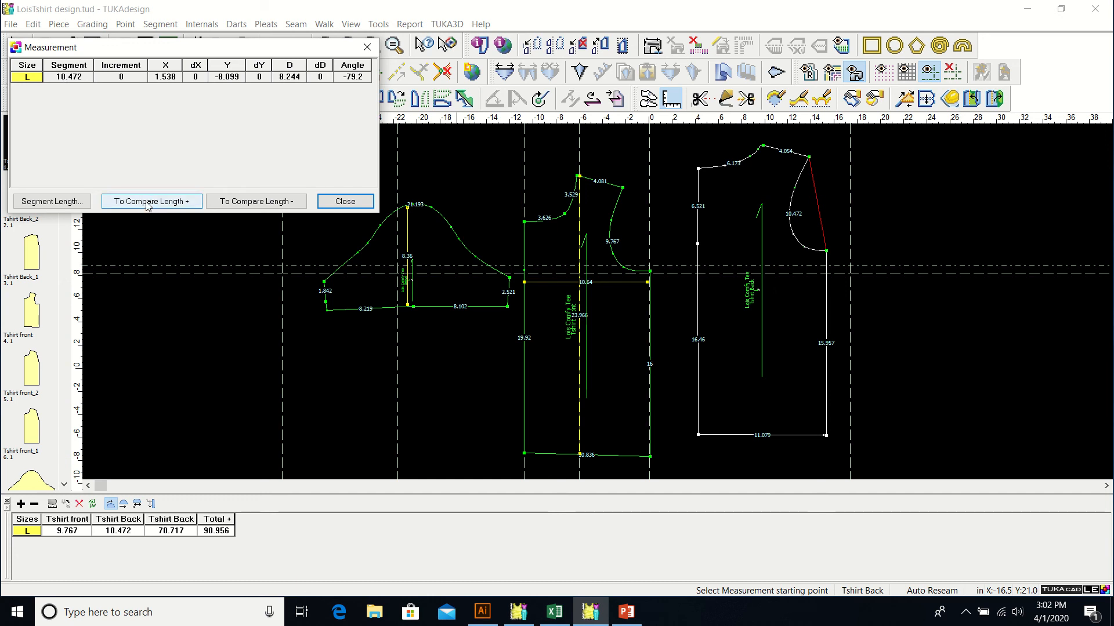
pyautogui.click(23, 505)
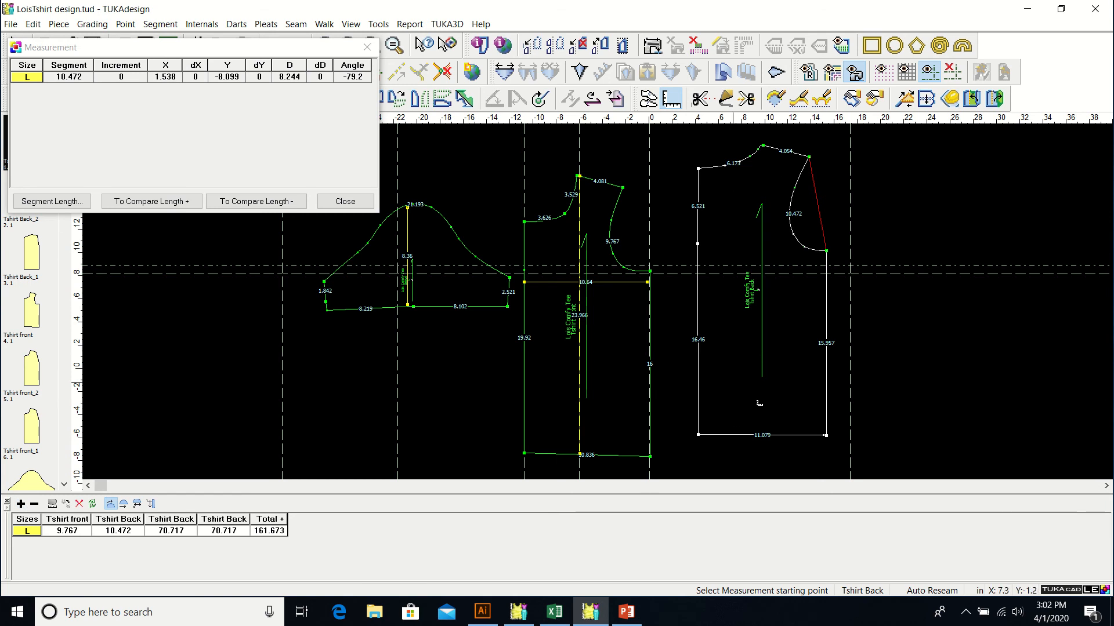
pyautogui.click(342, 203)
pyautogui.click(344, 201)
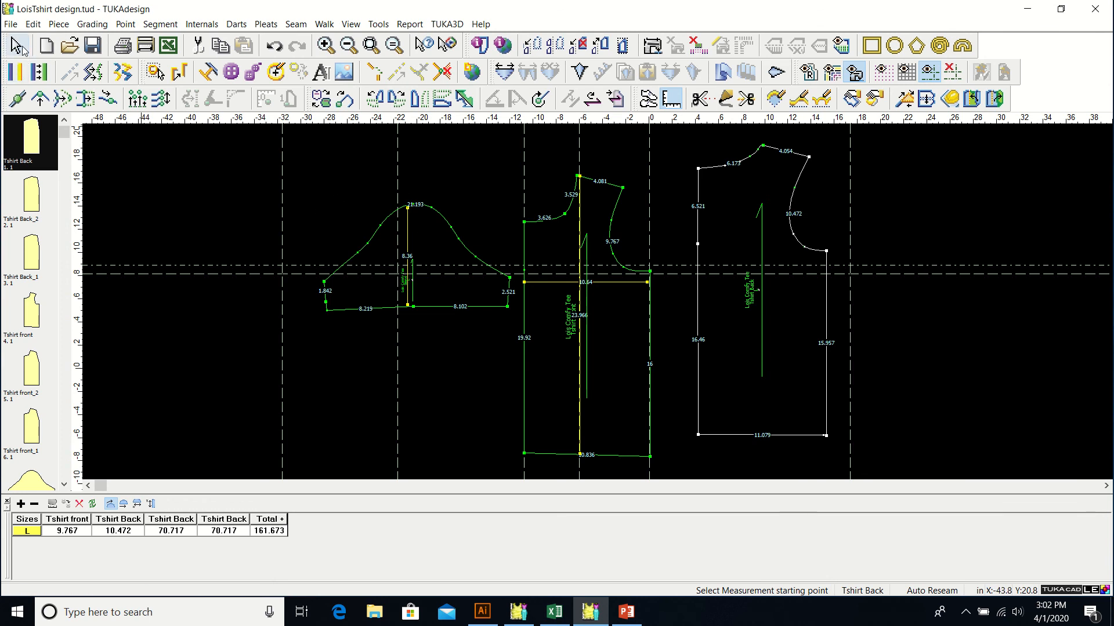
# - Select the back armhole segment from shoulder tip to underarm and add the selected segment to the positive side of the comparison
pyautogui.click(18, 46)
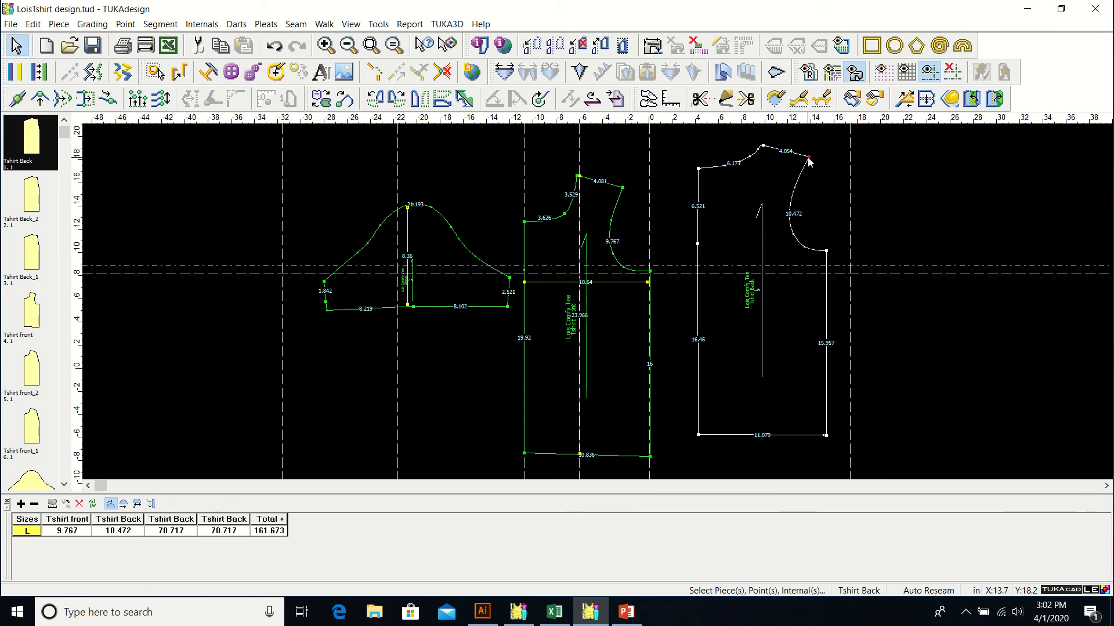
pyautogui.moveTo(809, 158); pyautogui.dragTo(827, 251)
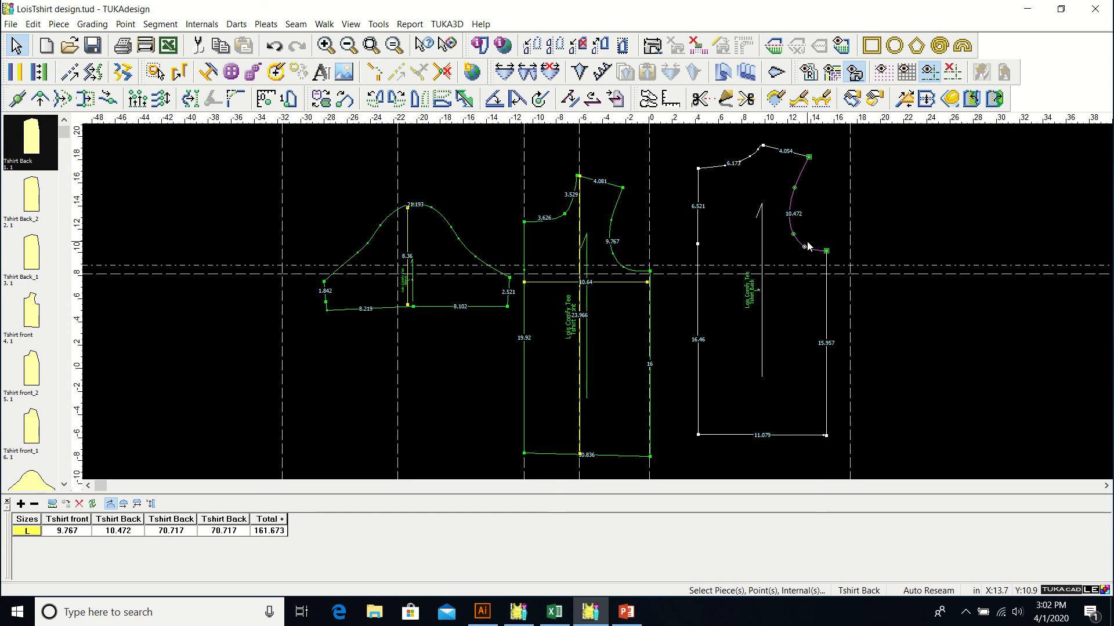
pyautogui.click(21, 504)
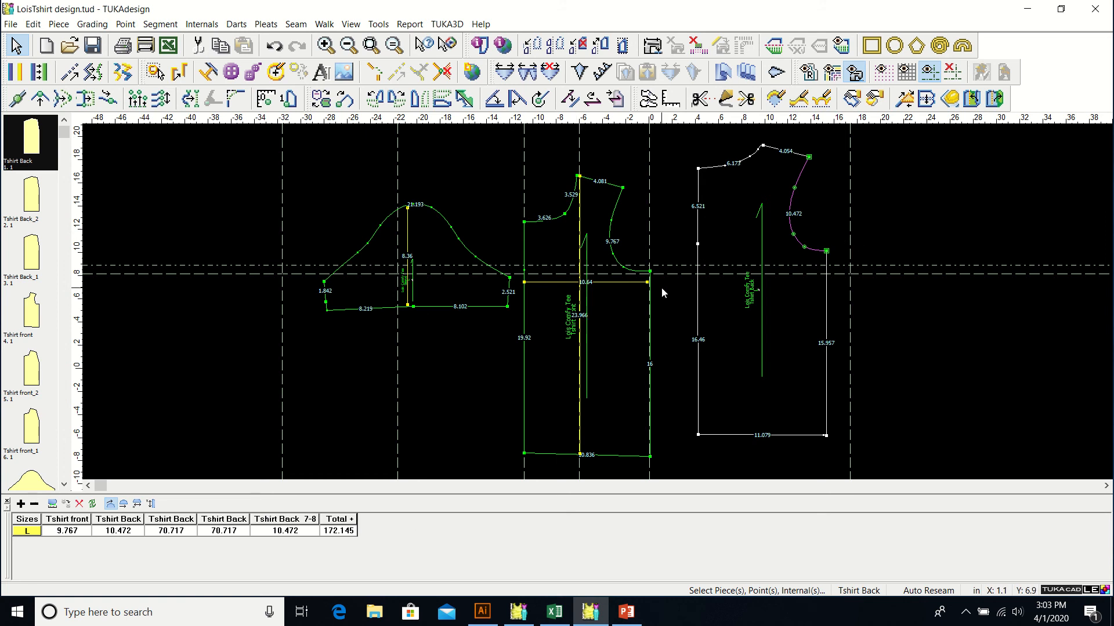
# - Delete both 70.717 Tshirt Back entries and the duplicate Tshirt Back 7-8 entry from the comparison table
pyautogui.click(259, 531)
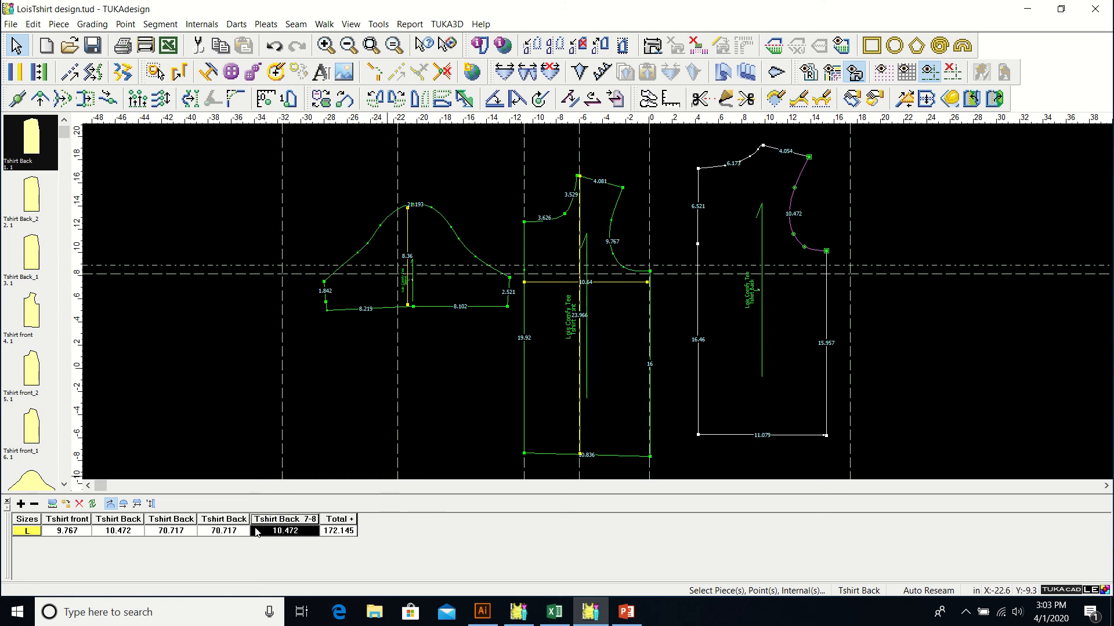
pyautogui.click(223, 531)
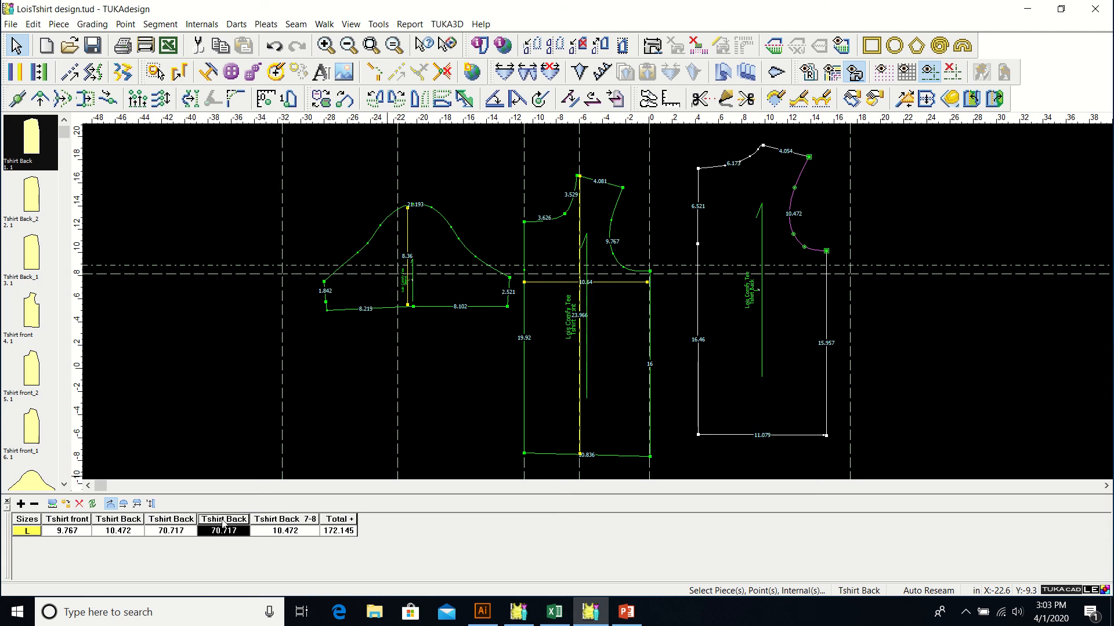
pyautogui.click(79, 505)
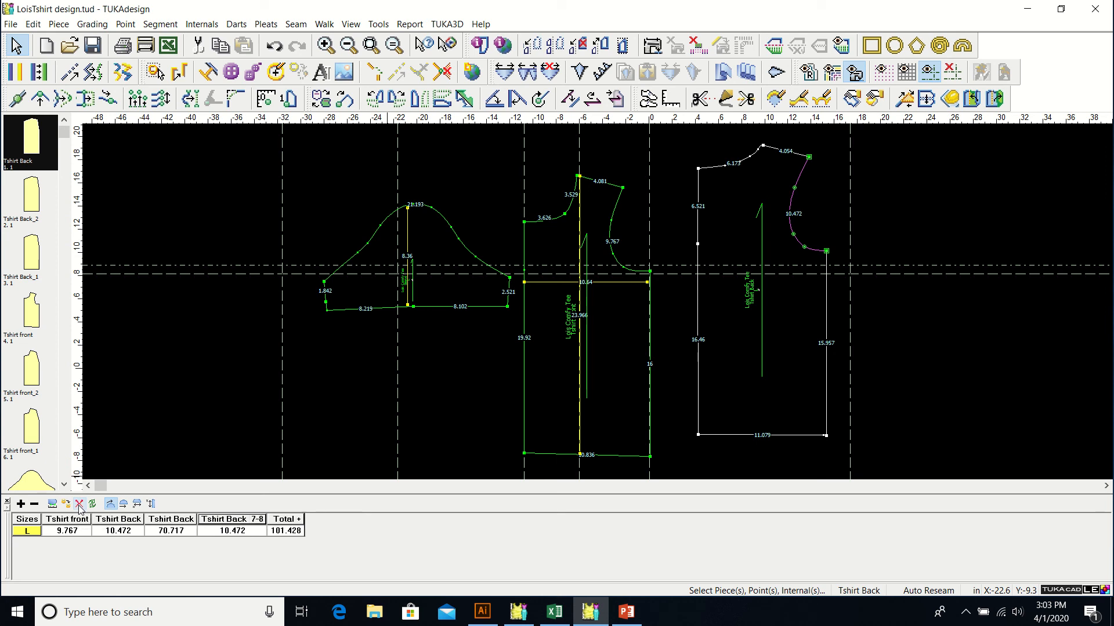
pyautogui.click(170, 531)
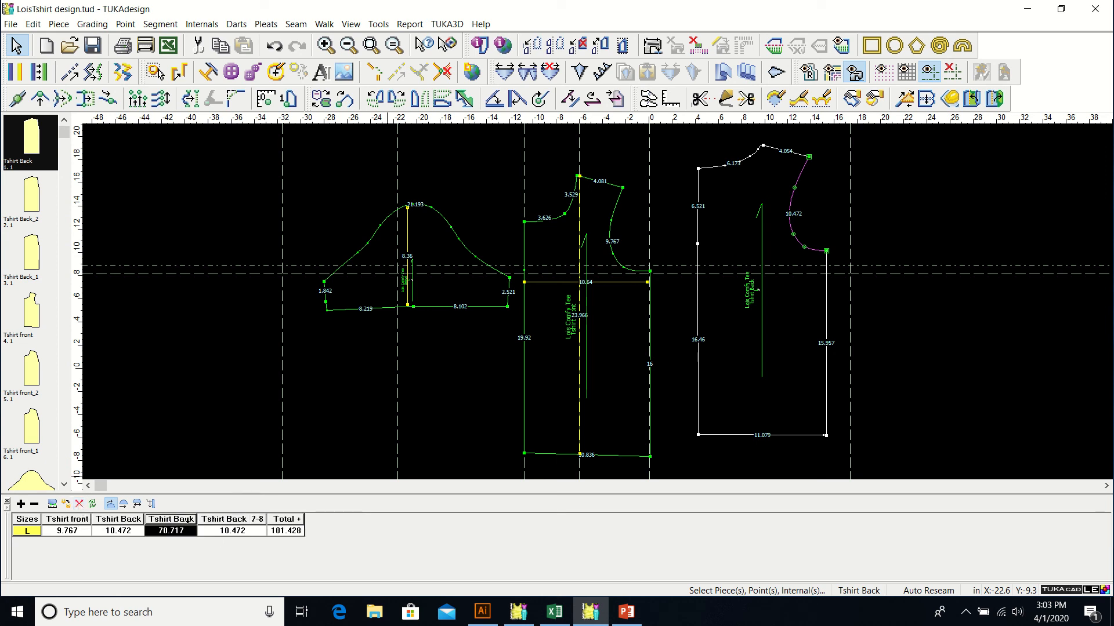
pyautogui.click(80, 504)
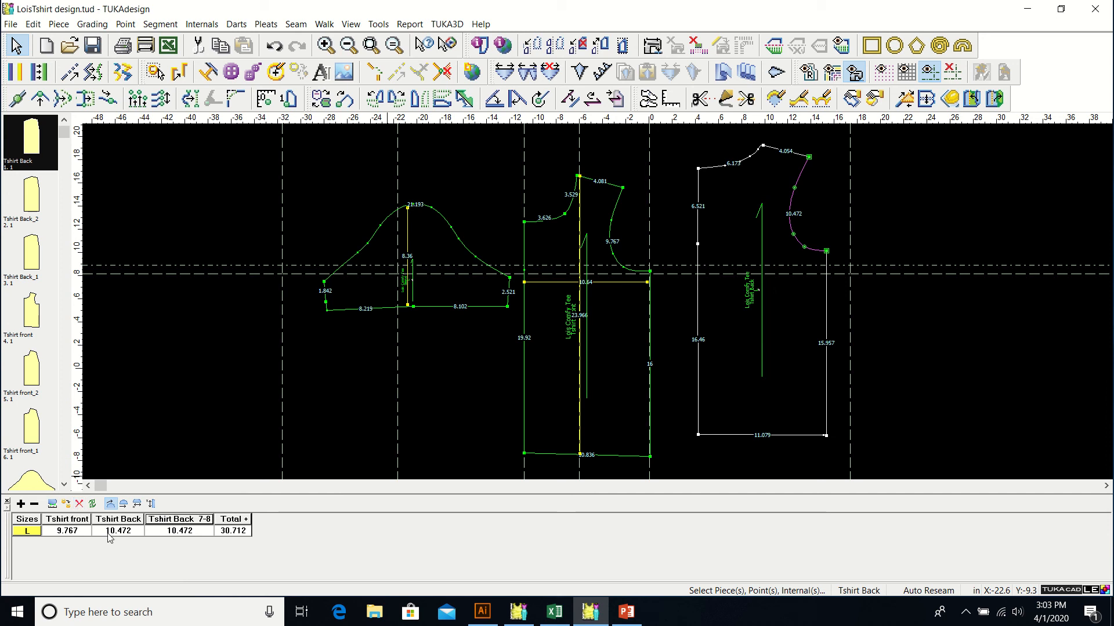
pyautogui.click(165, 531)
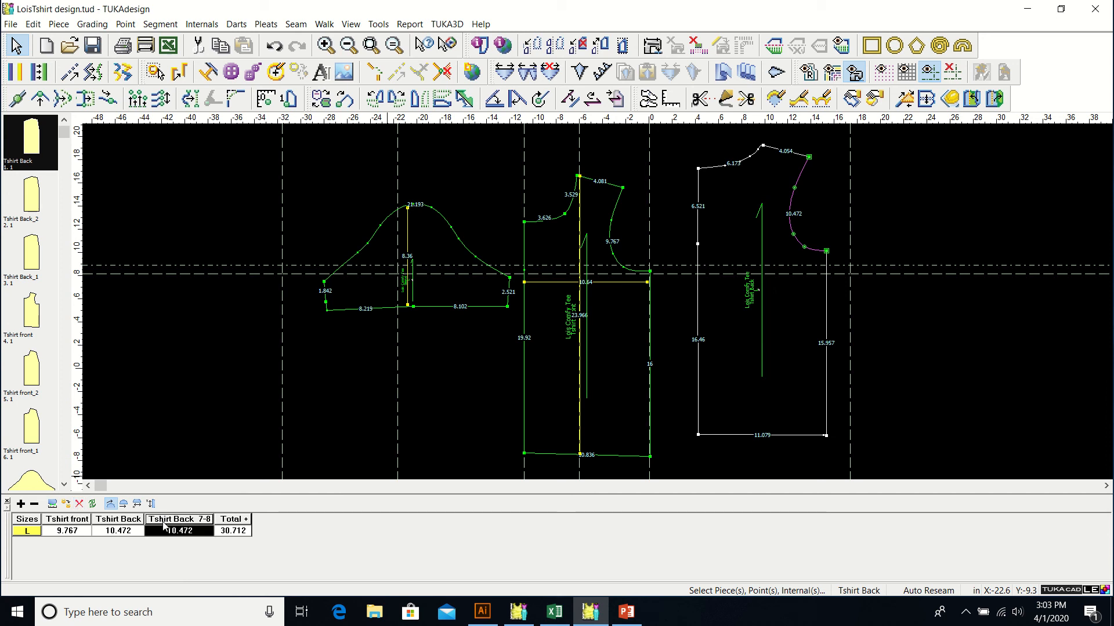
pyautogui.click(80, 504)
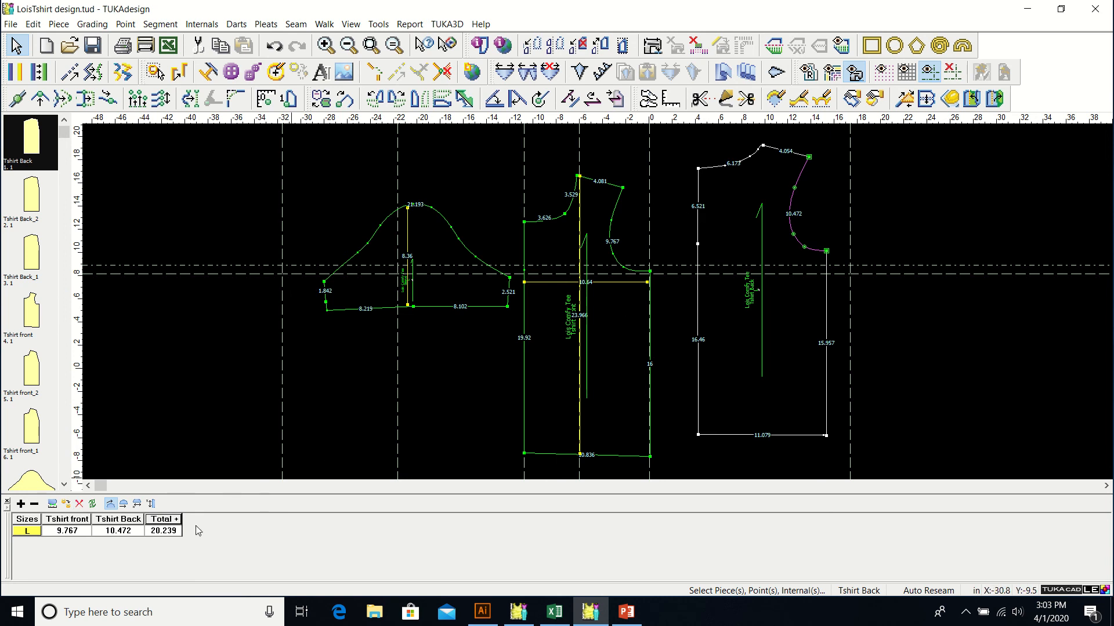
# - Select the front armhole segment from shoulder tip to underarm, and measure the back armhole between its corresponding points
pyautogui.click(623, 189)
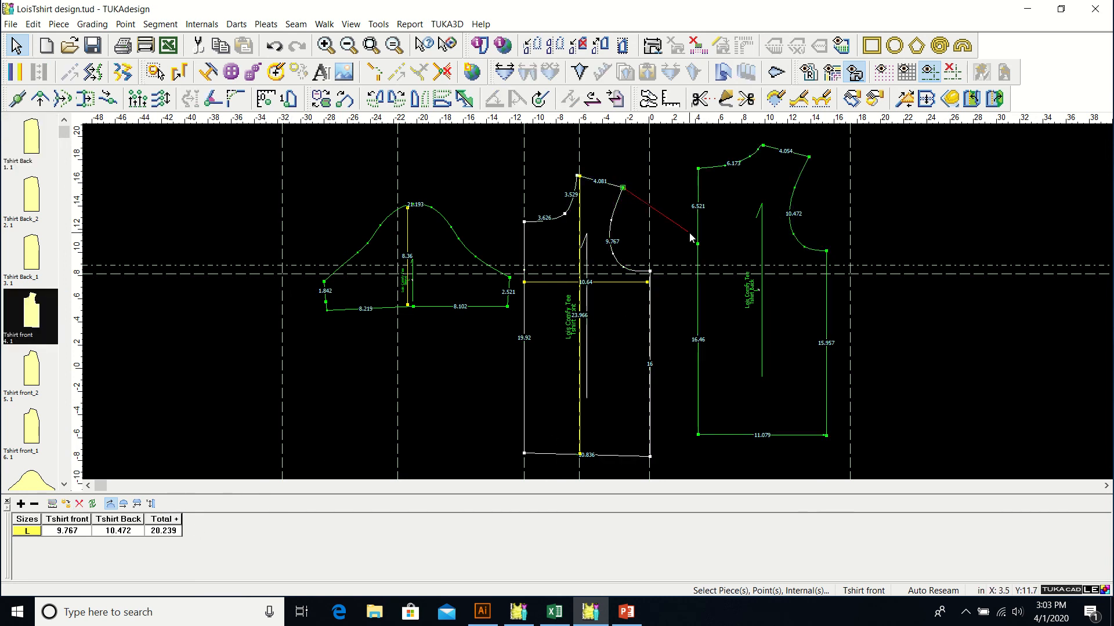
pyautogui.click(650, 272)
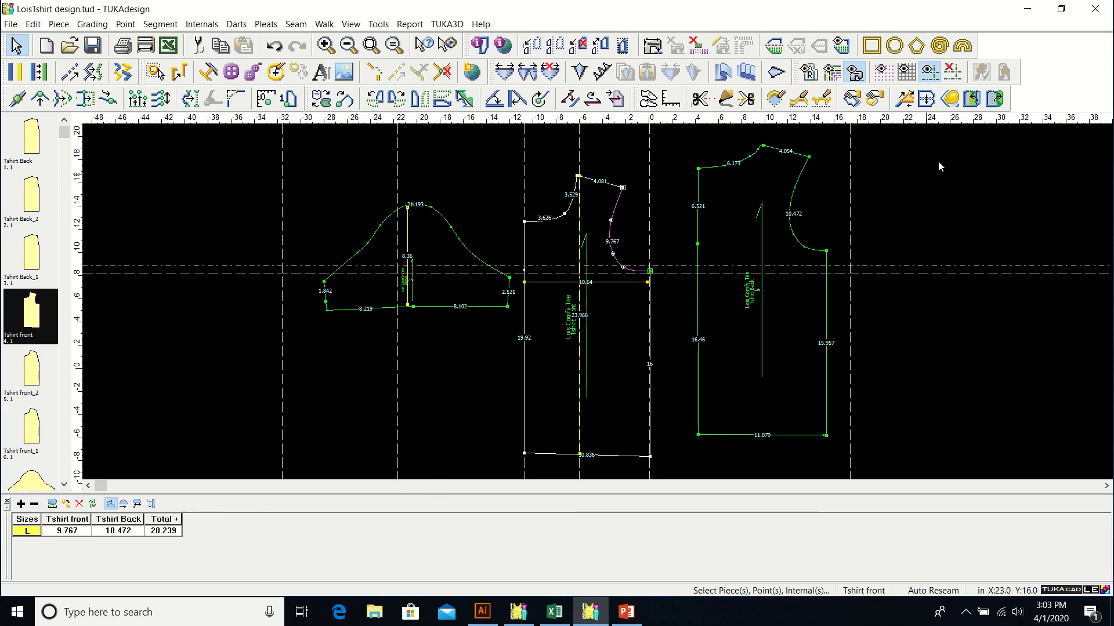
pyautogui.click(672, 99)
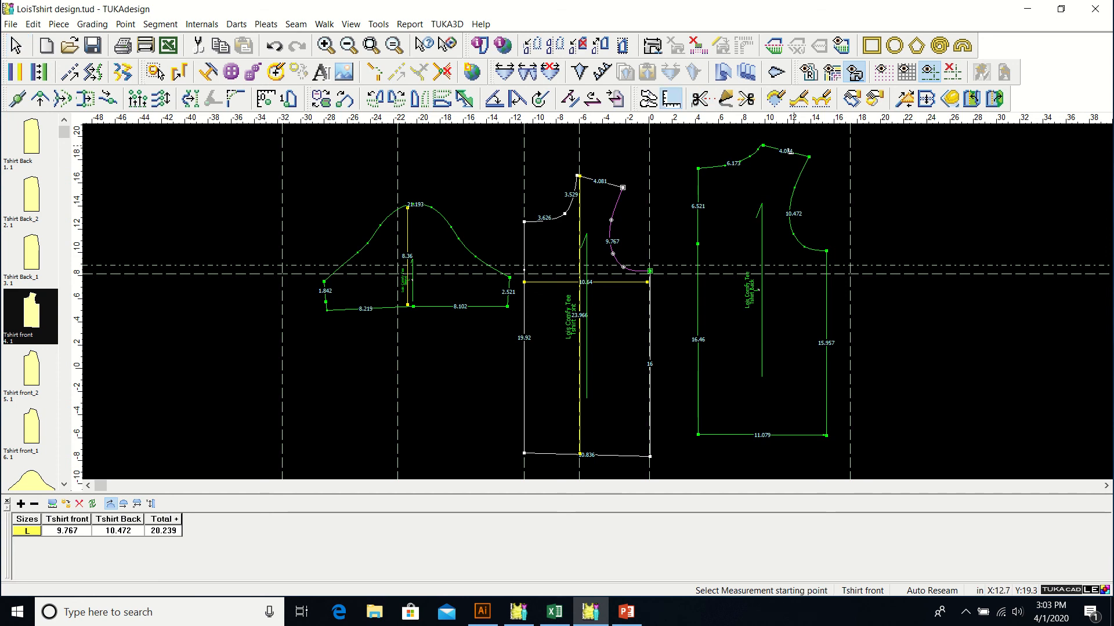
pyautogui.click(809, 156)
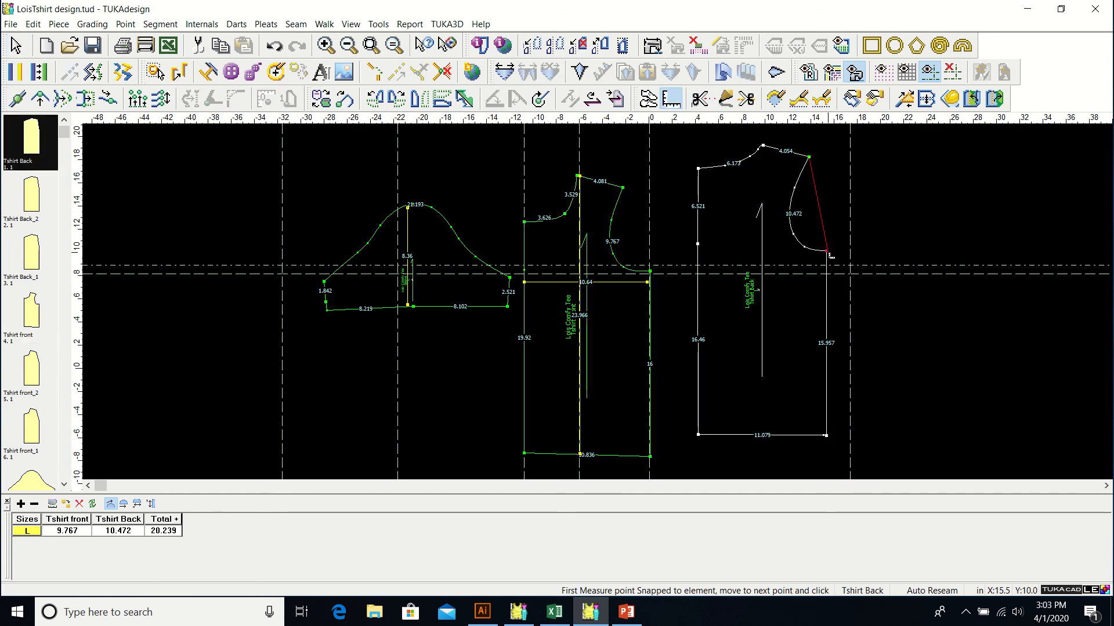
pyautogui.click(828, 254)
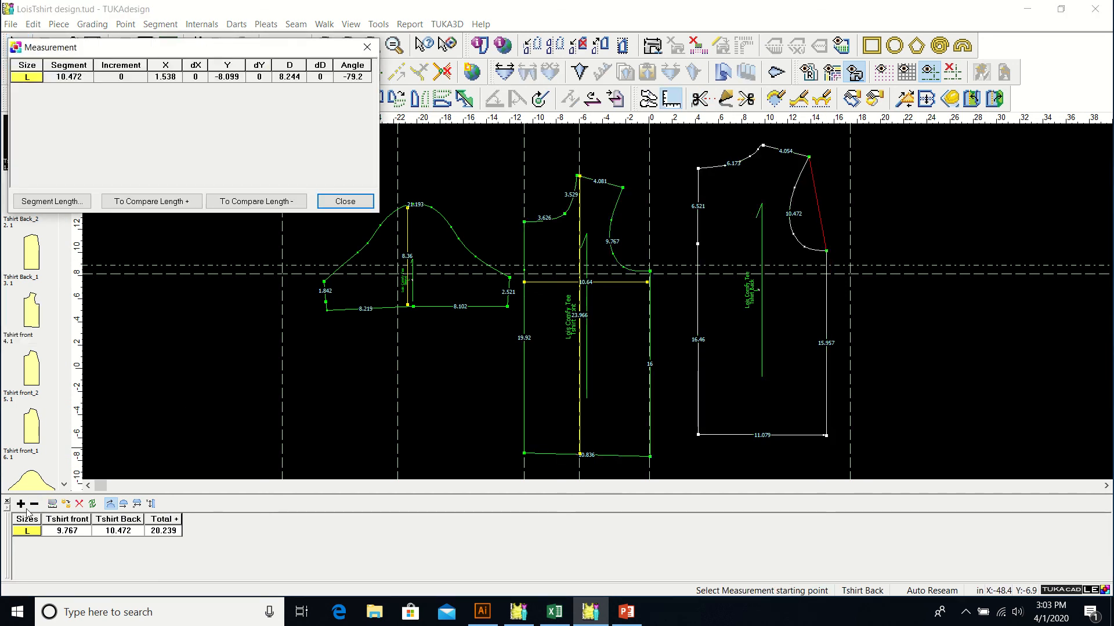